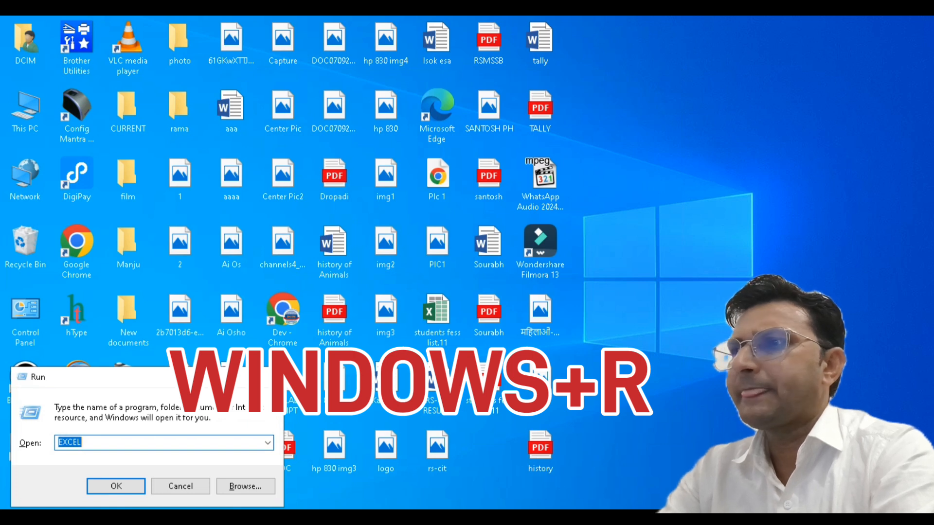
Launch Excel with a blank workbook, then open the recent workbook VIDEO 2
{"action": "key", "text": "Return"}
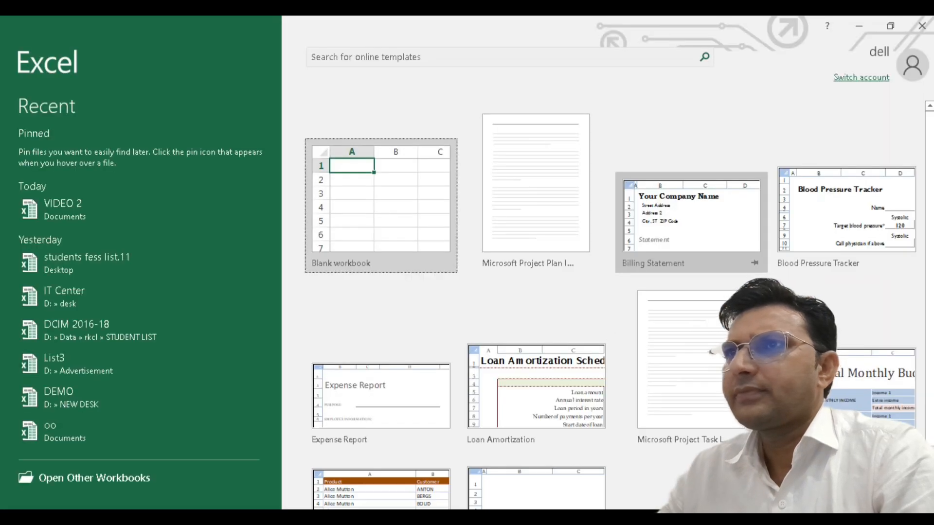
{"action": "left_click", "coordinate": [395, 223]}
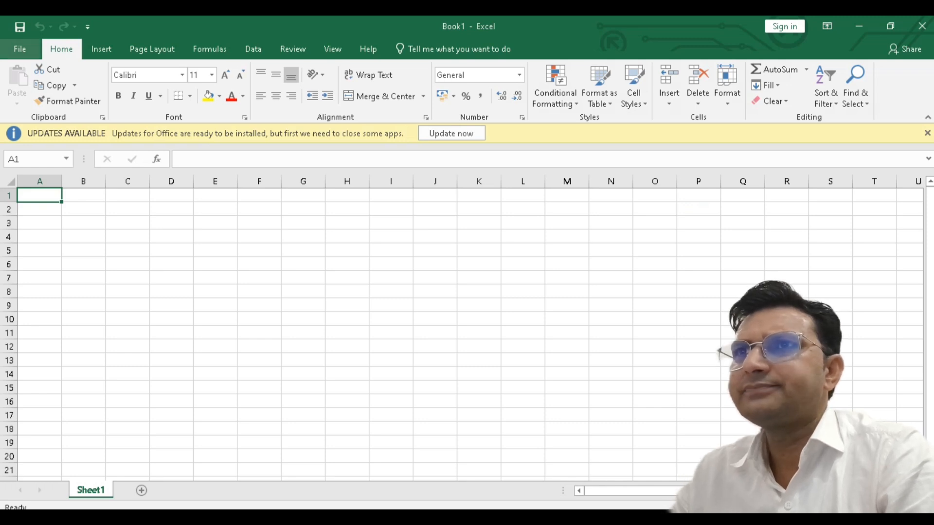
{"action": "left_click", "coordinate": [20, 49]}
{"action": "left_click", "coordinate": [29, 133]}
{"action": "left_click", "coordinate": [412, 209]}
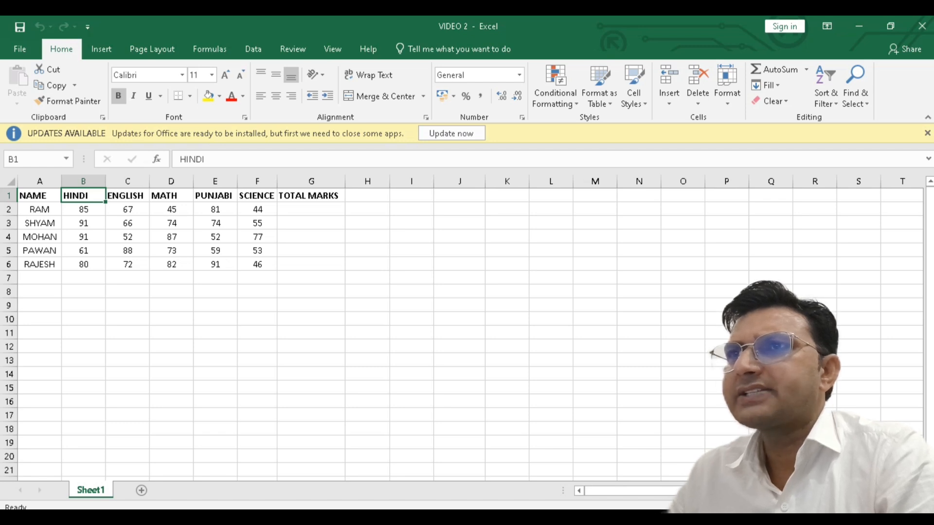
Enter a SUM formula in G2 that totals the first student's marks, picking the range B2:F2 on the sheet
{"action": "left_click", "coordinate": [311, 209]}
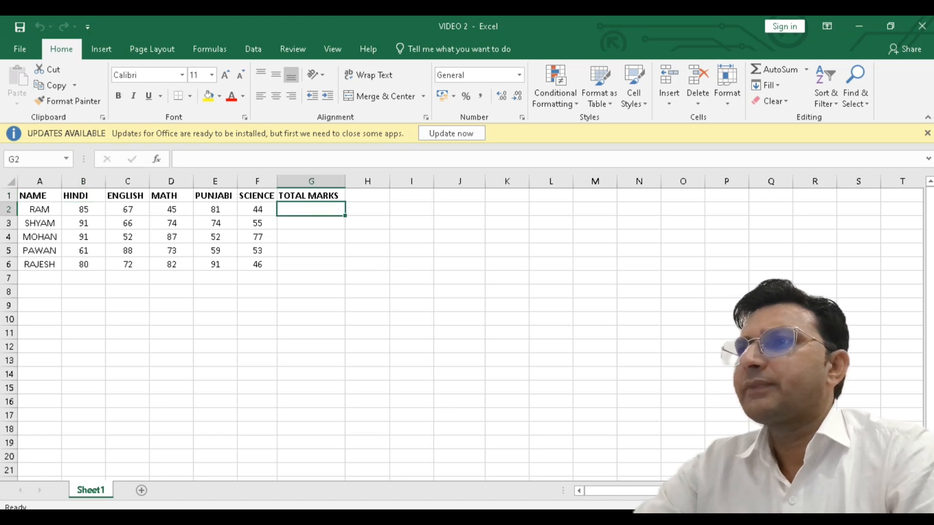
{"action": "type", "text": "="}
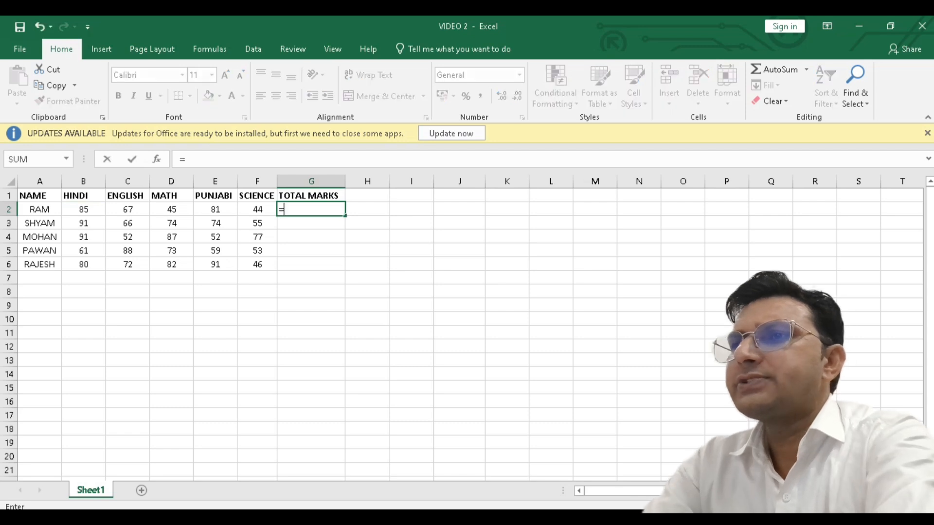
{"action": "type", "text": "sum"}
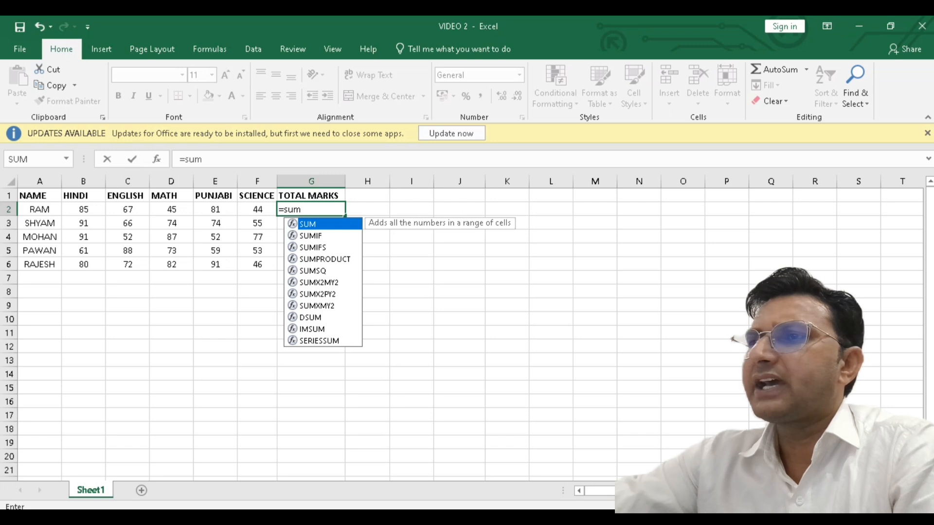
{"action": "type", "text": "("}
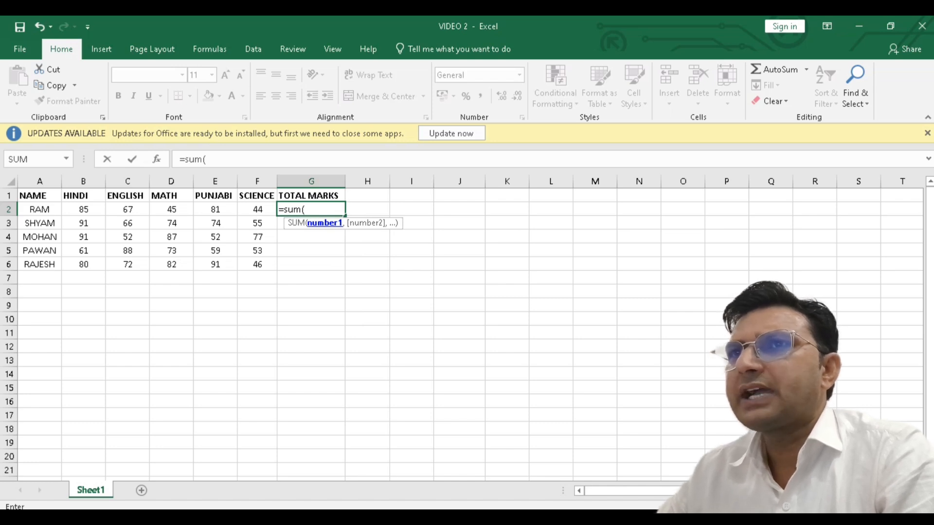
{"action": "left_click", "coordinate": [76, 209]}
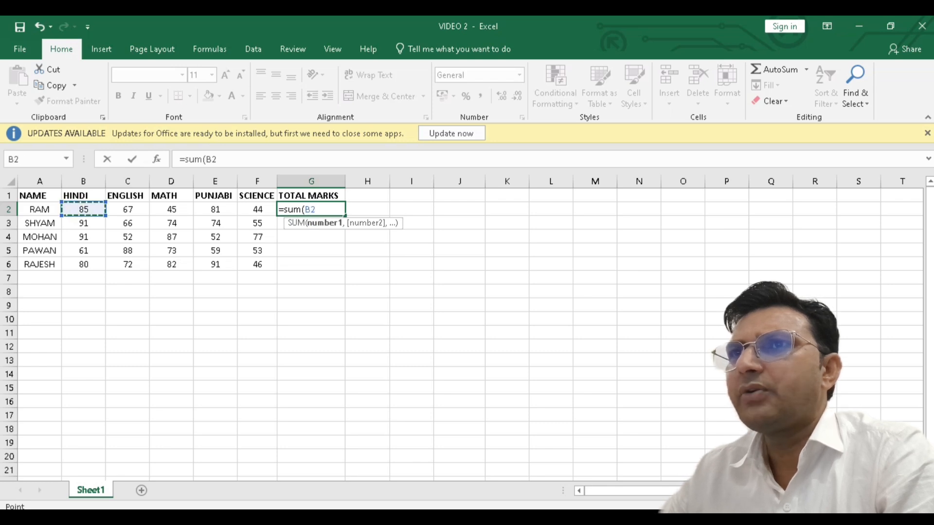
{"action": "left_click_drag", "start_coordinate": [78, 209], "coordinate": [272, 214]}
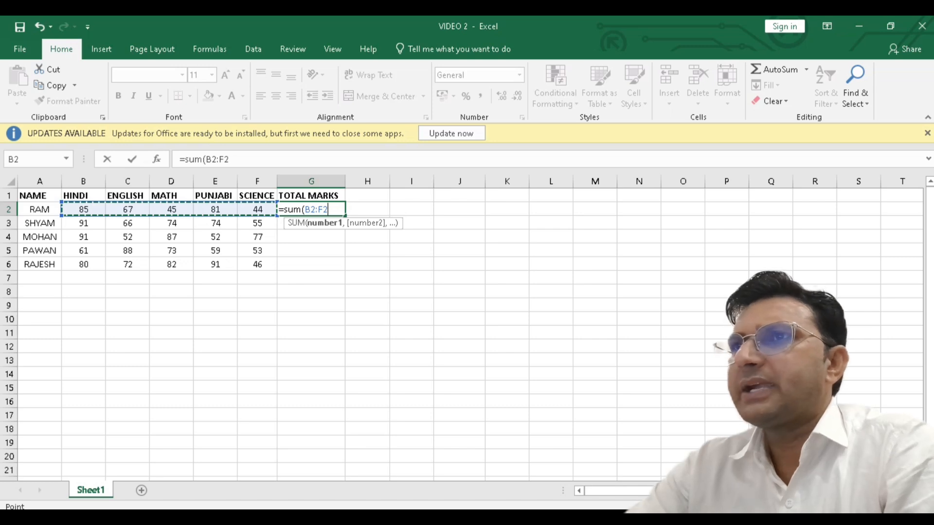
{"action": "key", "text": "Return"}
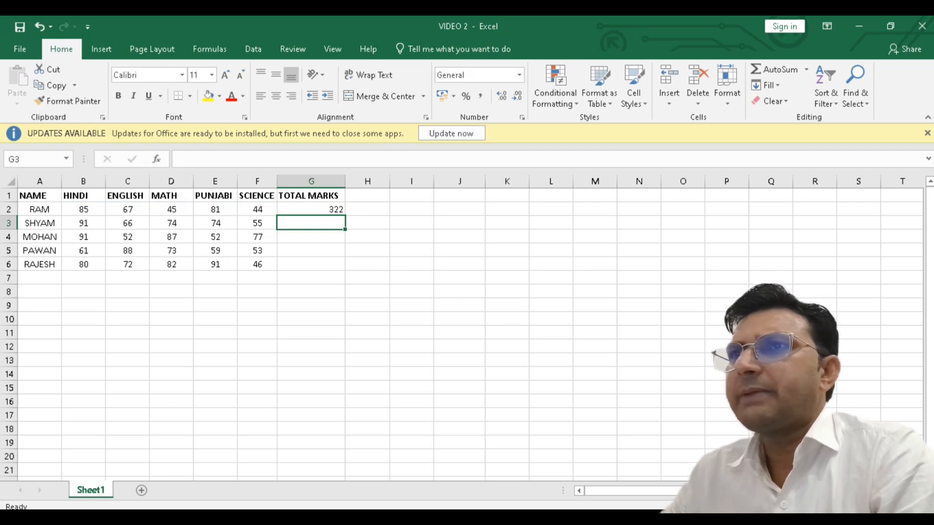
Clear the total in G2 and write the formula =sum(b2:f2) there with the cell range entered manually
{"action": "left_click", "coordinate": [311, 209]}
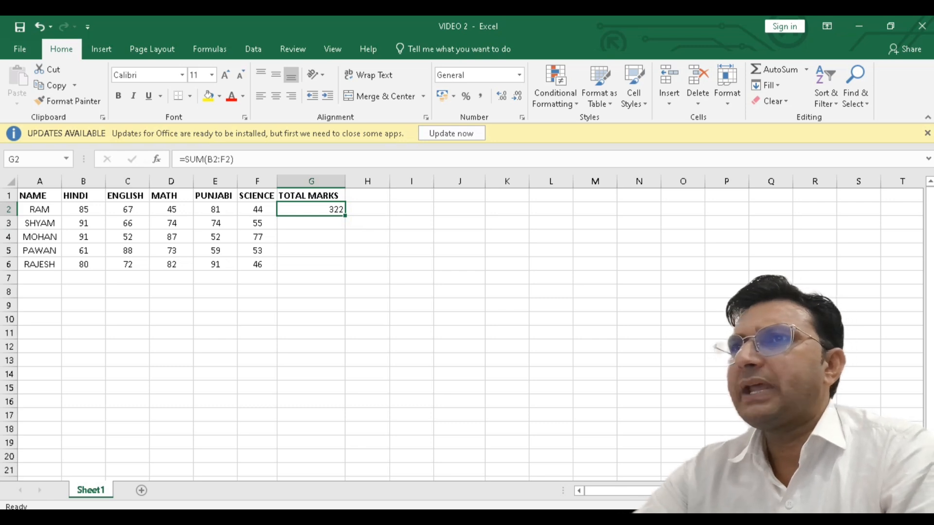
{"action": "key", "text": "Delete"}
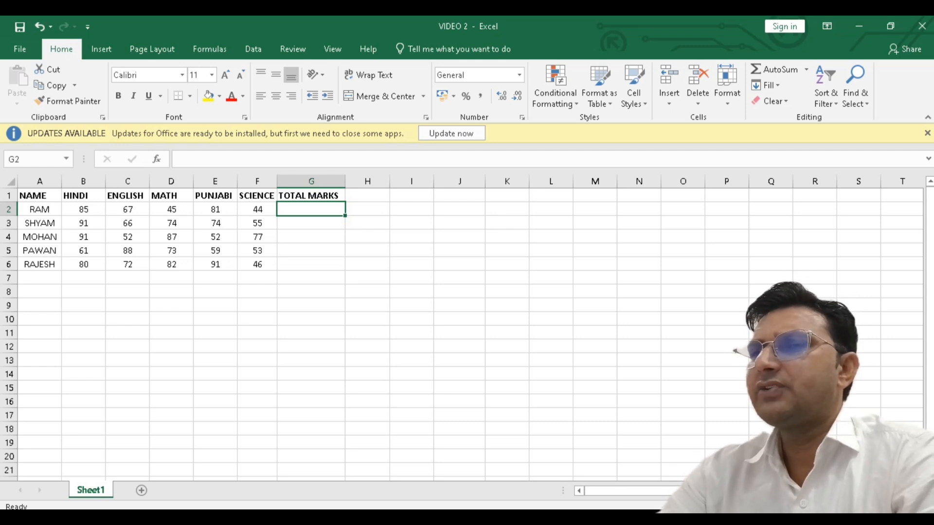
{"action": "type", "text": "="}
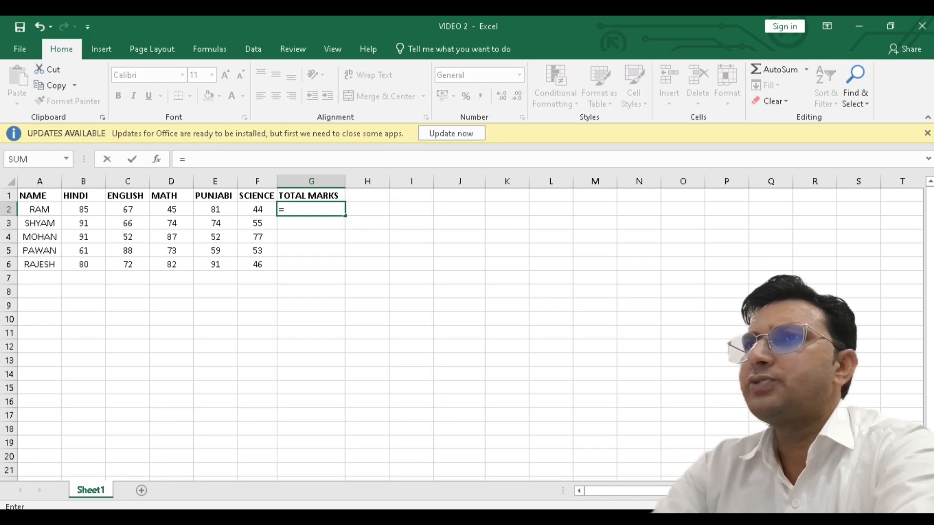
{"action": "type", "text": "sum"}
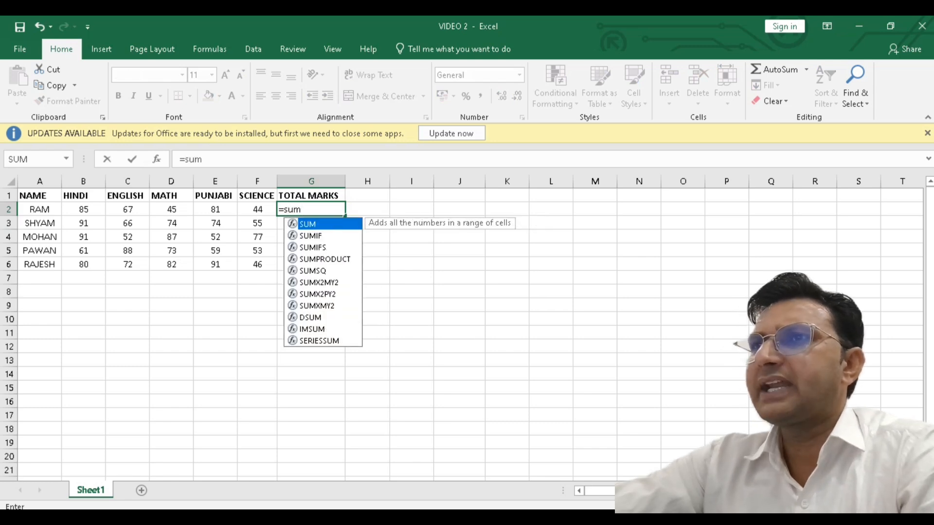
{"action": "type", "text": "("}
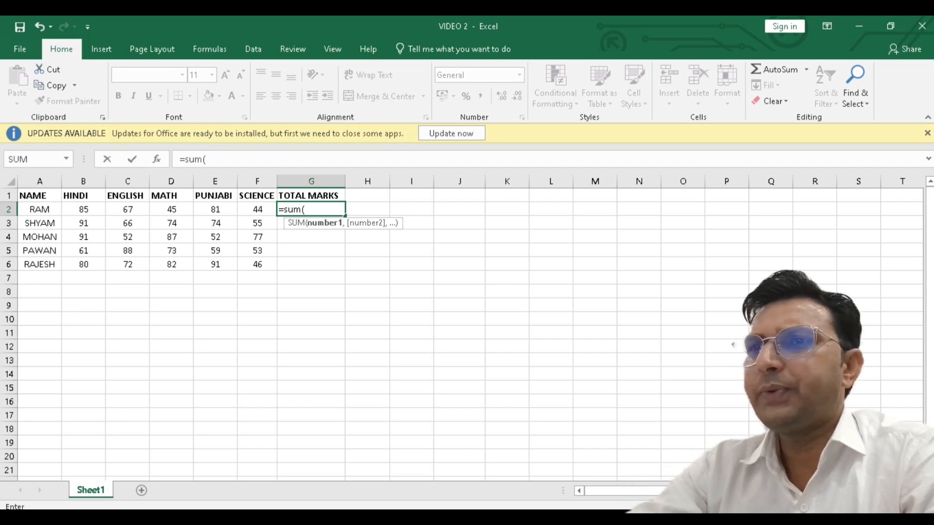
{"action": "type", "text": "b2:"}
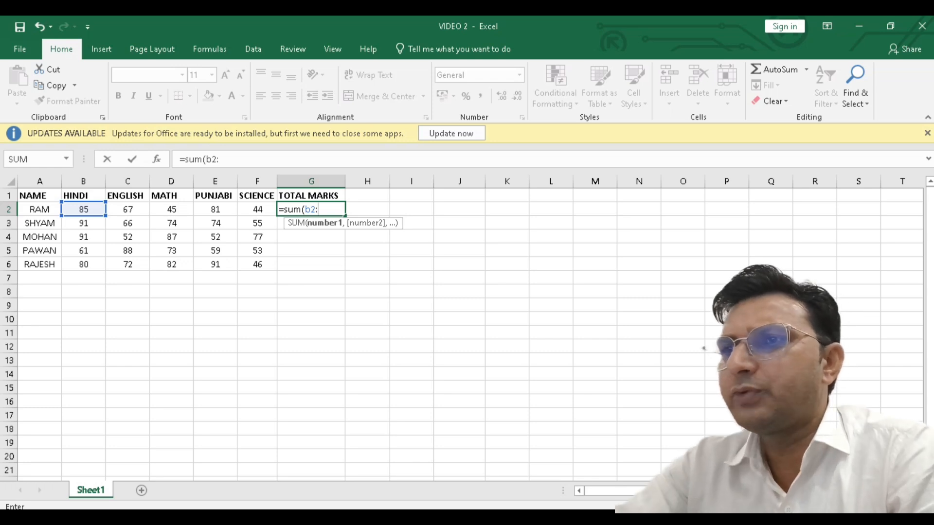
{"action": "type", "text": "f2"}
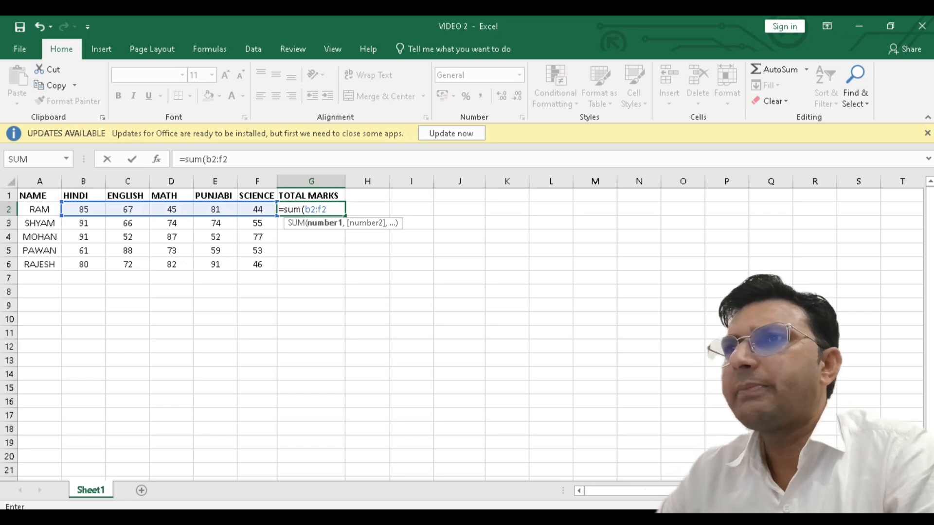
{"action": "key", "text": "Return"}
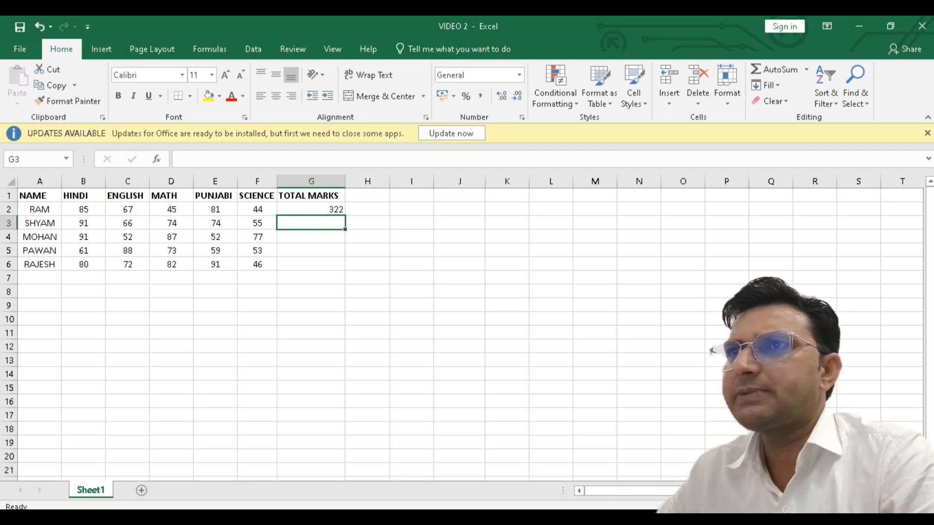
Clear G2 and insert an automatic sum of B2:F2 in its place
{"action": "left_click", "coordinate": [331, 207]}
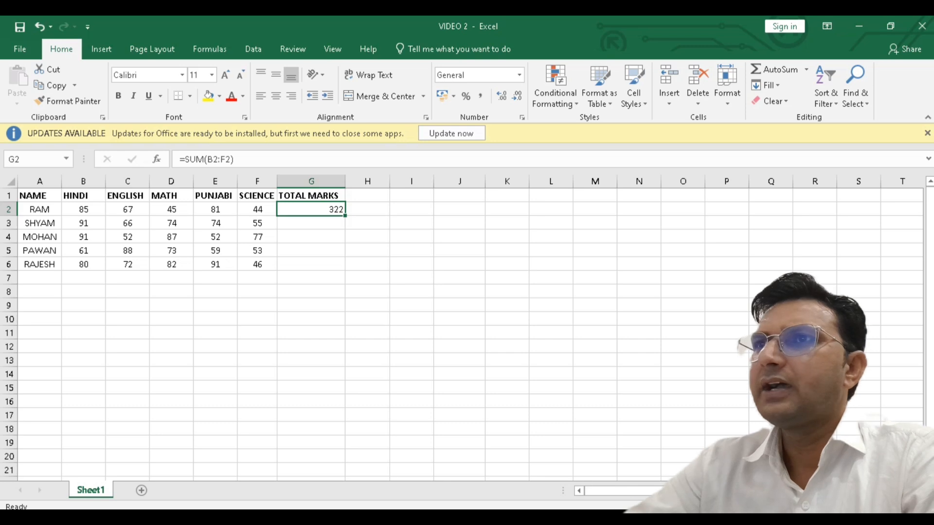
{"action": "key", "text": "Delete"}
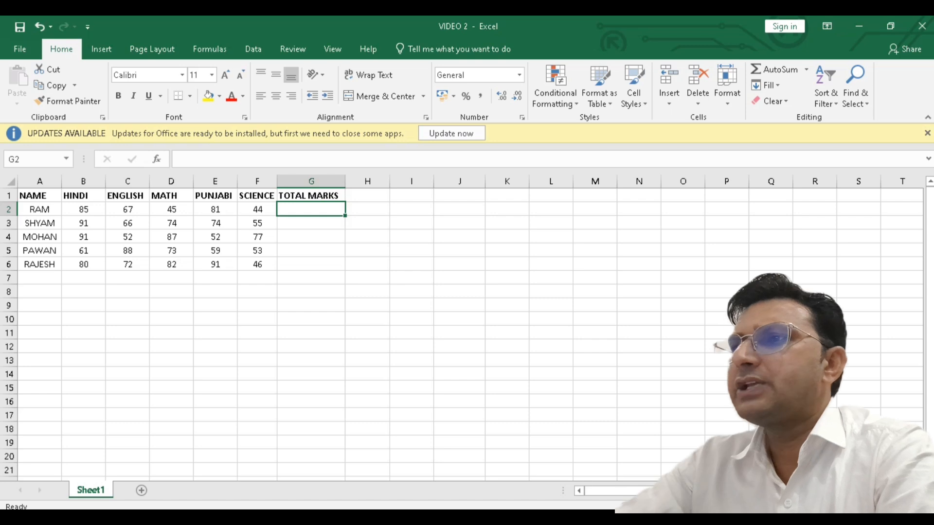
{"action": "key", "text": "alt+equal"}
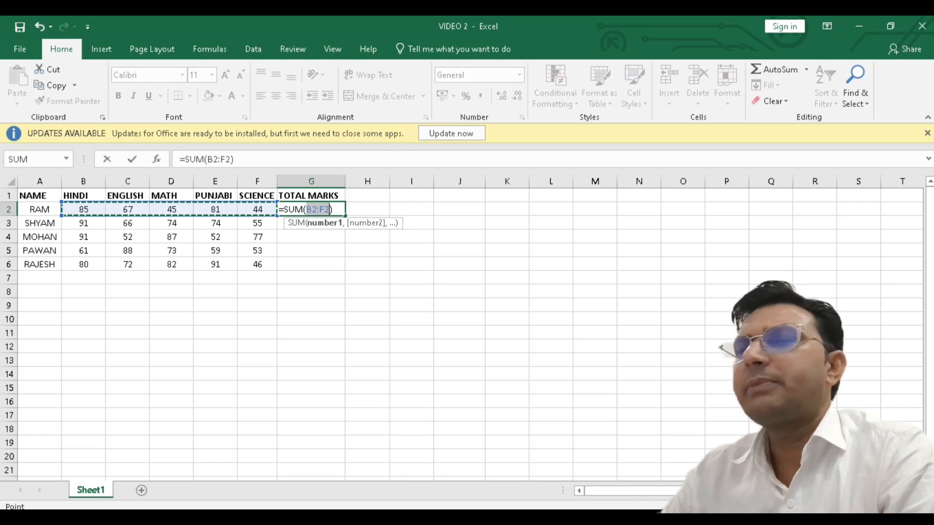
{"action": "key", "text": "Return"}
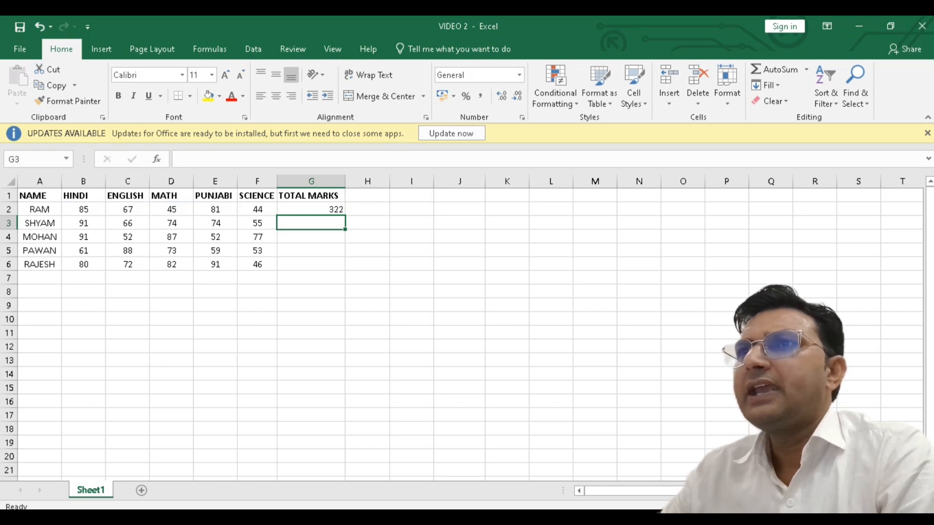
Delete the formula in G2 and use the AutoSum command to total the first student's marks from B2:F2
{"action": "left_click", "coordinate": [316, 210]}
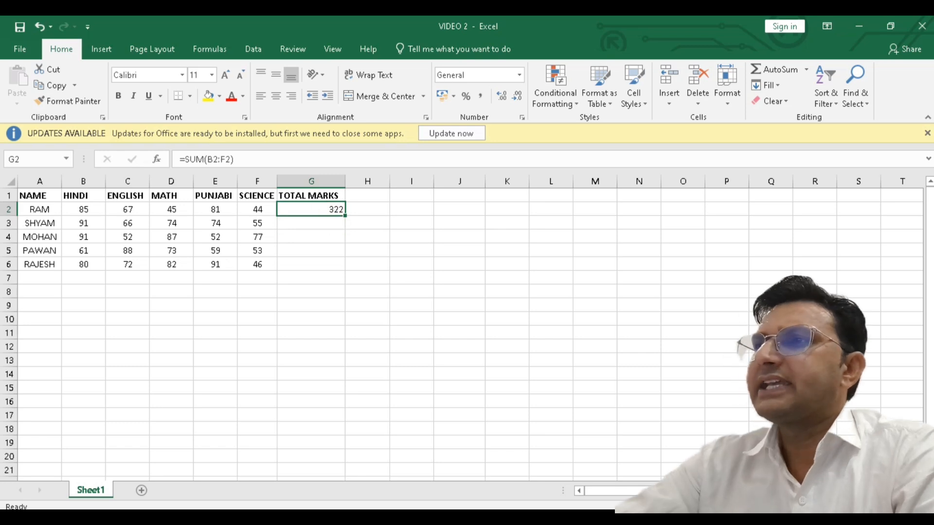
{"action": "key", "text": "Delete"}
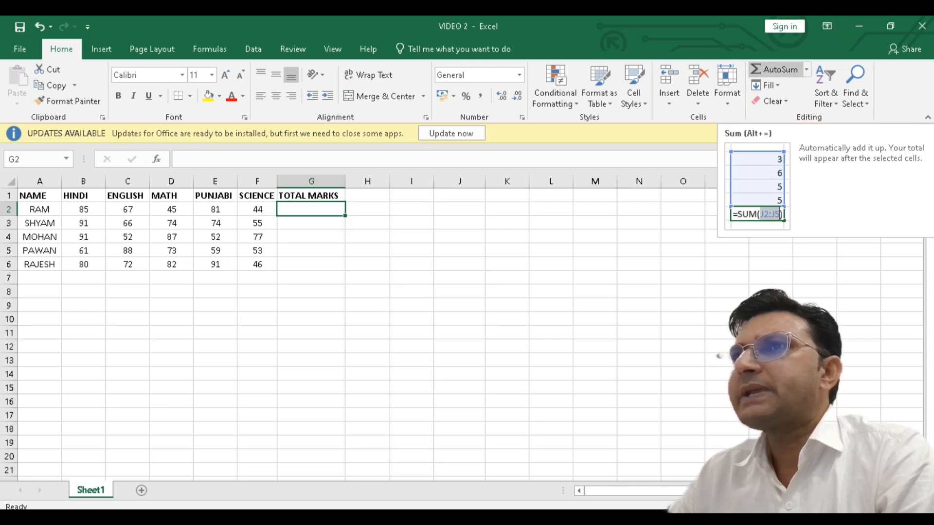
{"action": "left_click", "coordinate": [776, 70]}
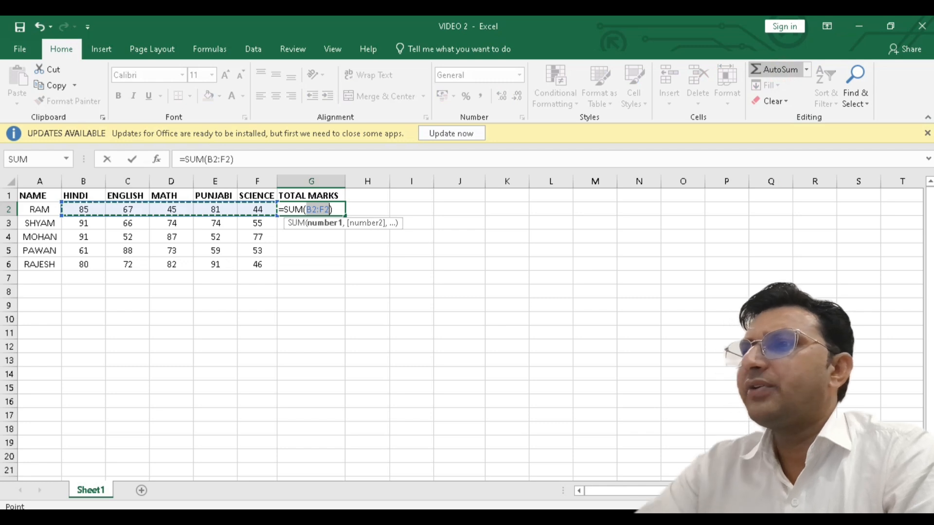
{"action": "key", "text": "Return"}
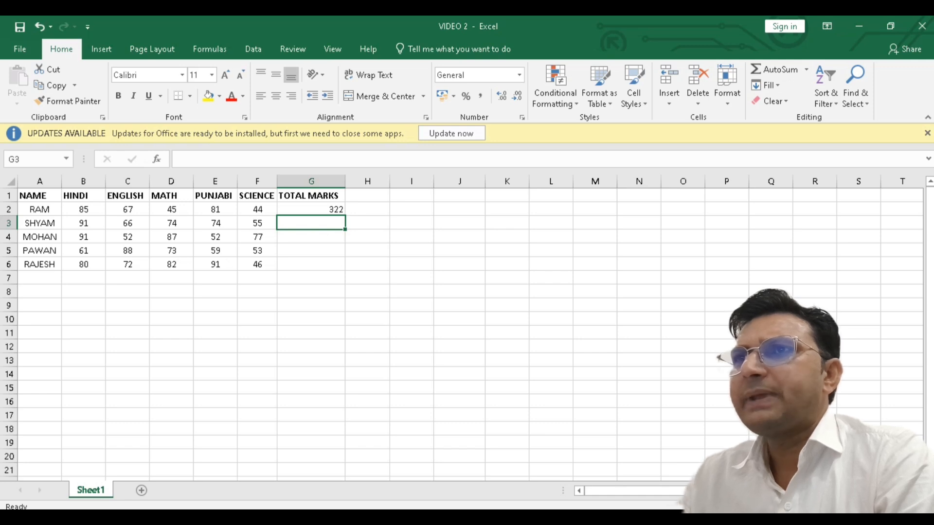
Fill the TOTAL MARKS formula from G2 down through G6 for the remaining students
{"action": "left_click", "coordinate": [310, 211]}
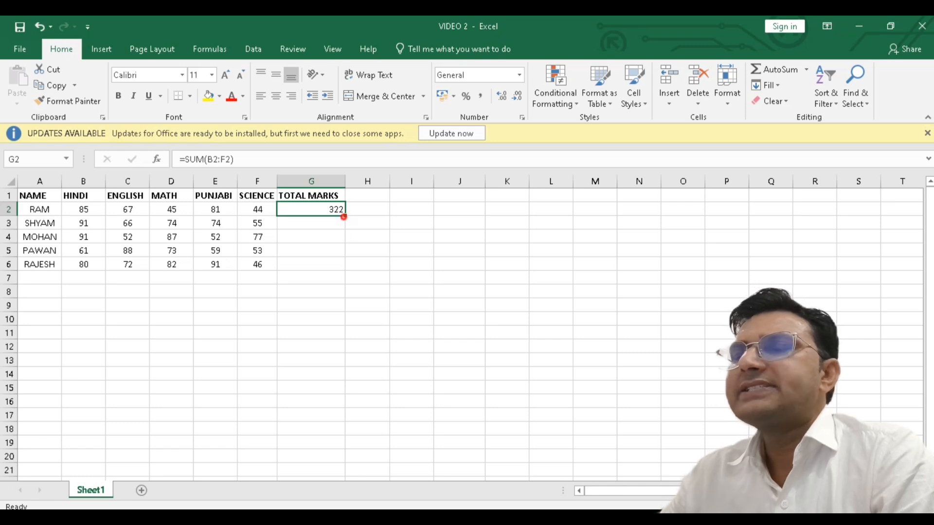
{"action": "double_click", "coordinate": [344, 216]}
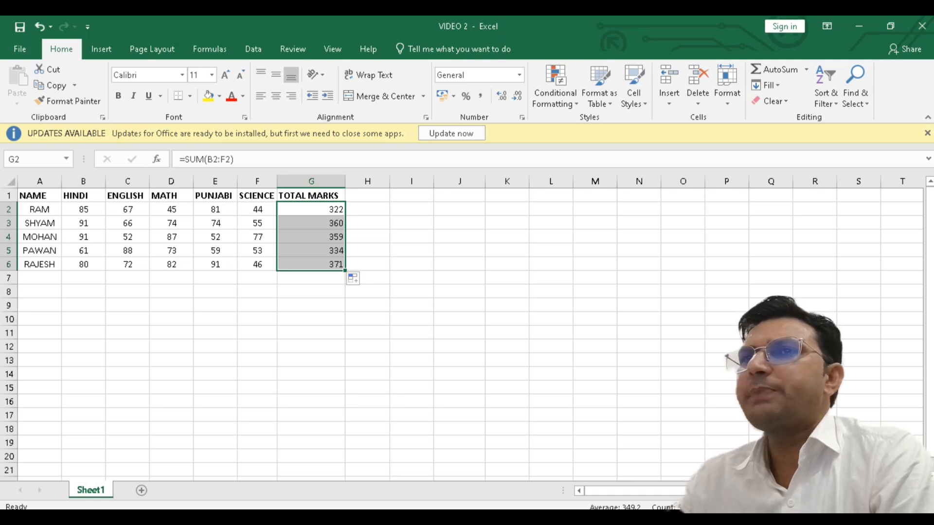
{"action": "left_click", "coordinate": [548, 317]}
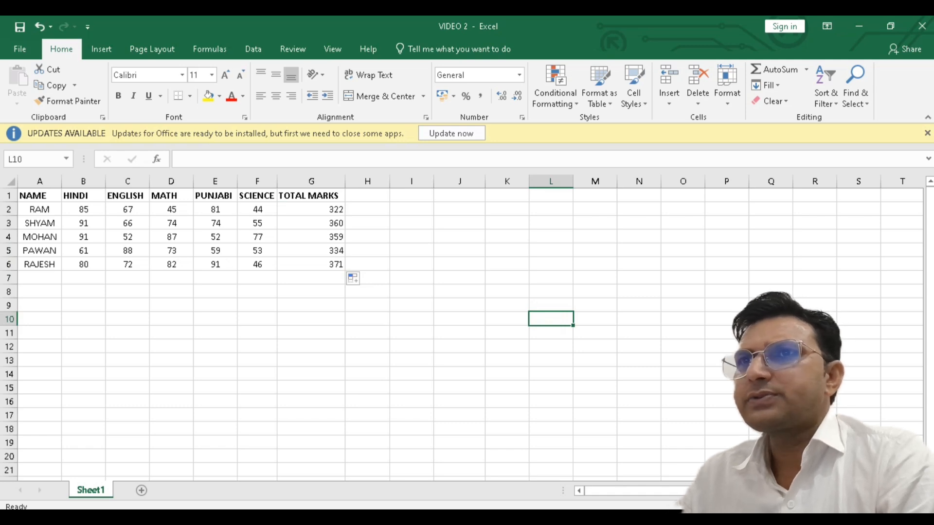
Copy the marks table A1:G6 and paste it transposed at A1 of a new worksheet
{"action": "left_click_drag", "start_coordinate": [26, 196], "coordinate": [311, 264]}
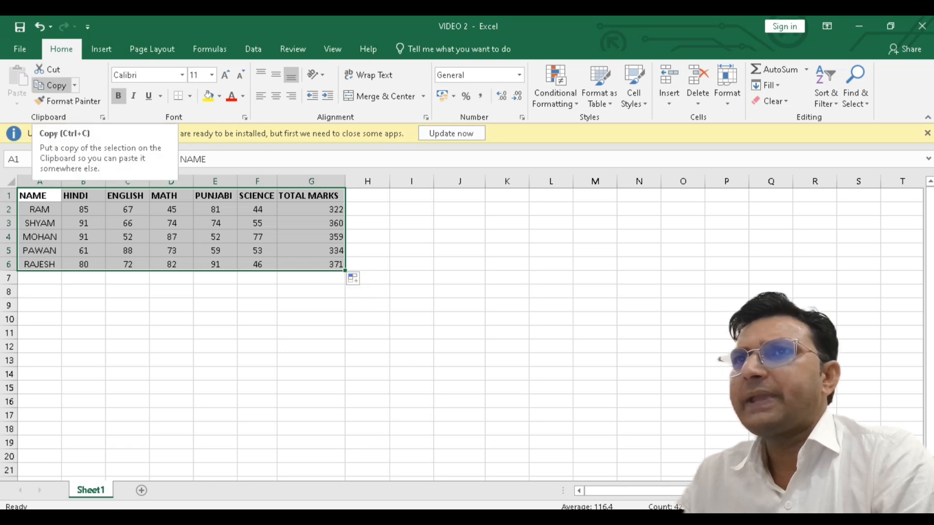
{"action": "left_click", "coordinate": [51, 85]}
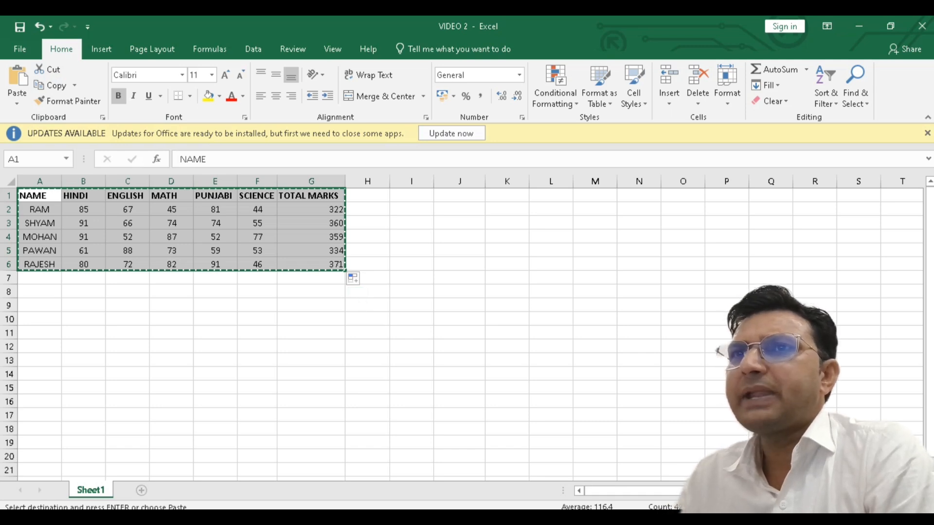
{"action": "left_click", "coordinate": [141, 490]}
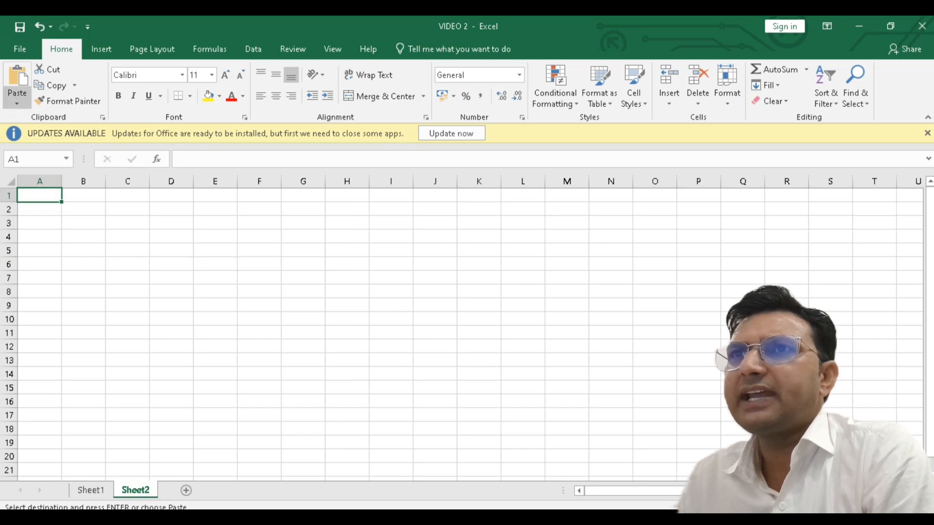
{"action": "left_click", "coordinate": [17, 100]}
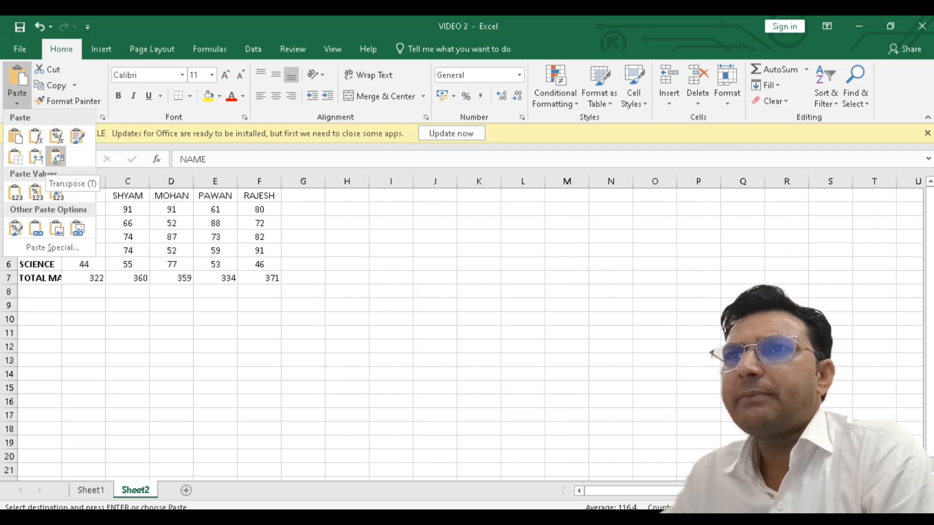
{"action": "left_click", "coordinate": [56, 157]}
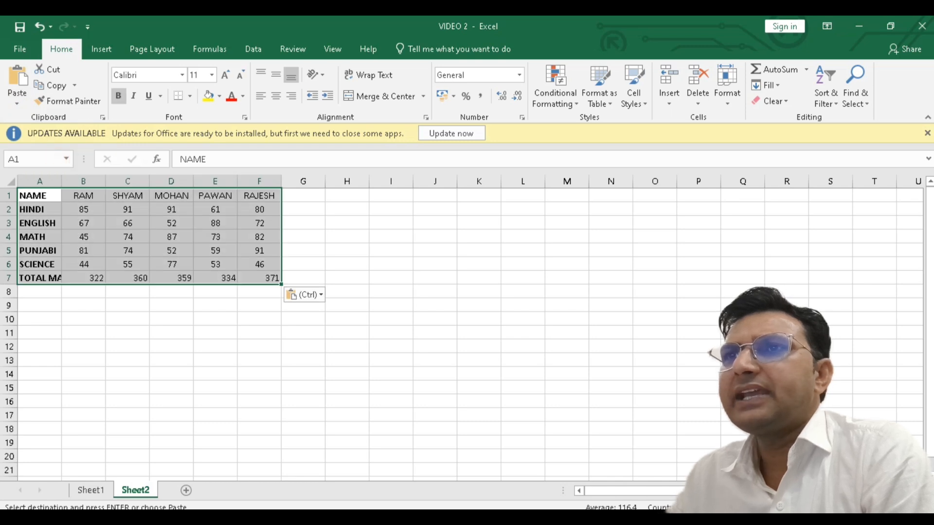
{"action": "left_click", "coordinate": [402, 376]}
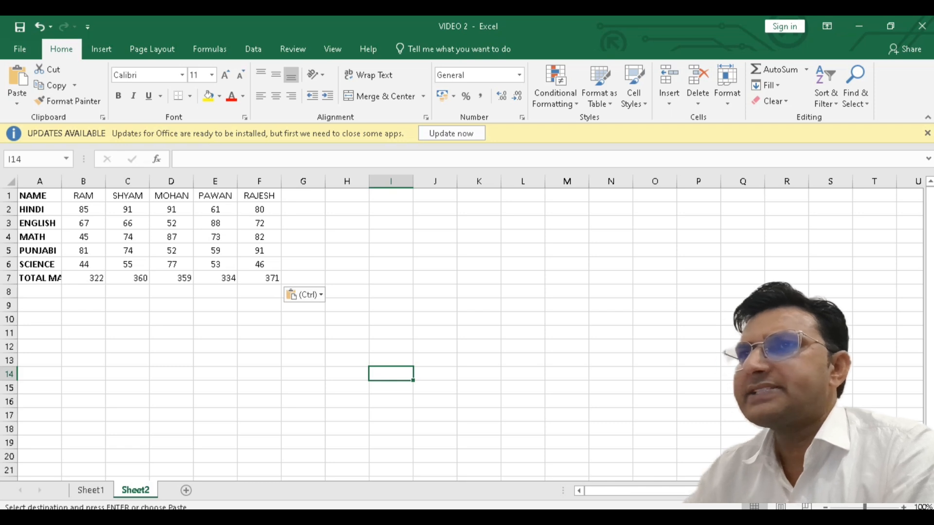
Center the contents of the transposed marks table A1:F7 horizontally
{"action": "left_click_drag", "start_coordinate": [34, 195], "coordinate": [262, 277]}
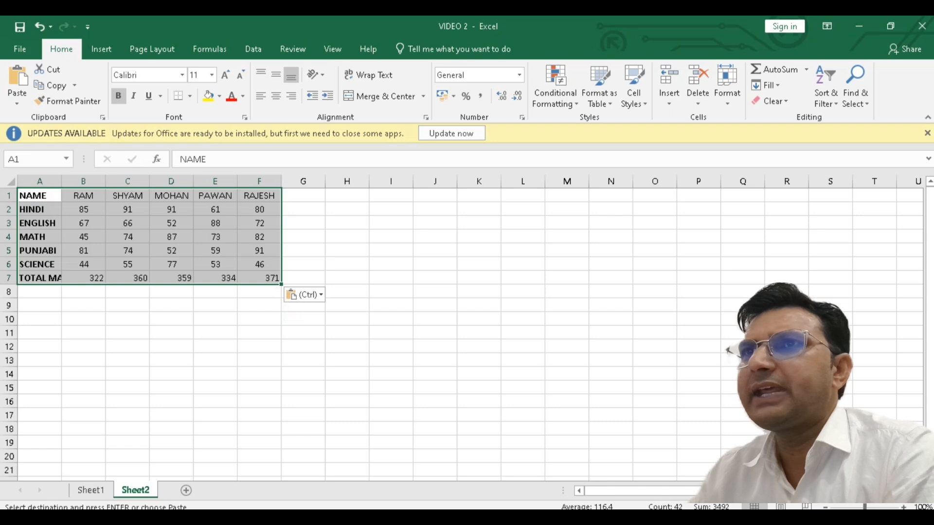
{"action": "left_click", "coordinate": [276, 96]}
{"action": "left_click", "coordinate": [416, 204]}
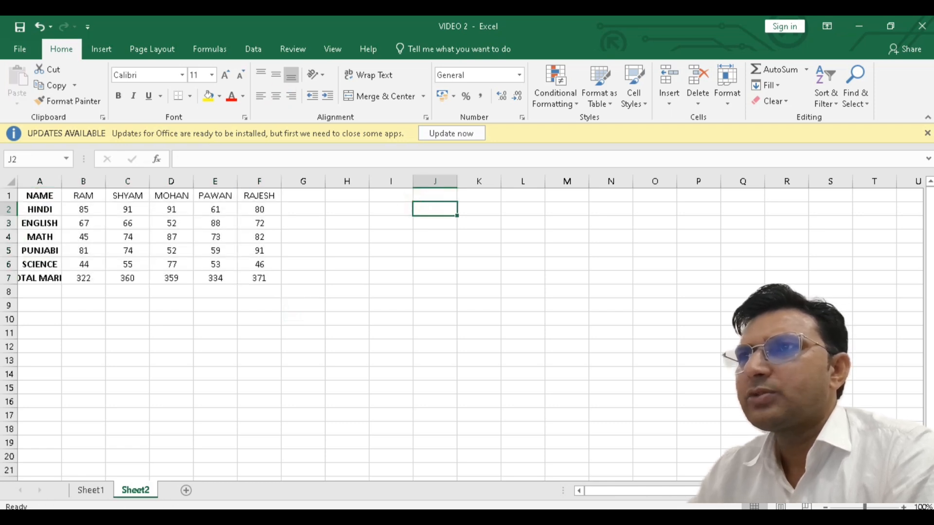
Enter the header "Total Marks" in L2 and autofit column L to the text
{"action": "left_click", "coordinate": [397, 212]}
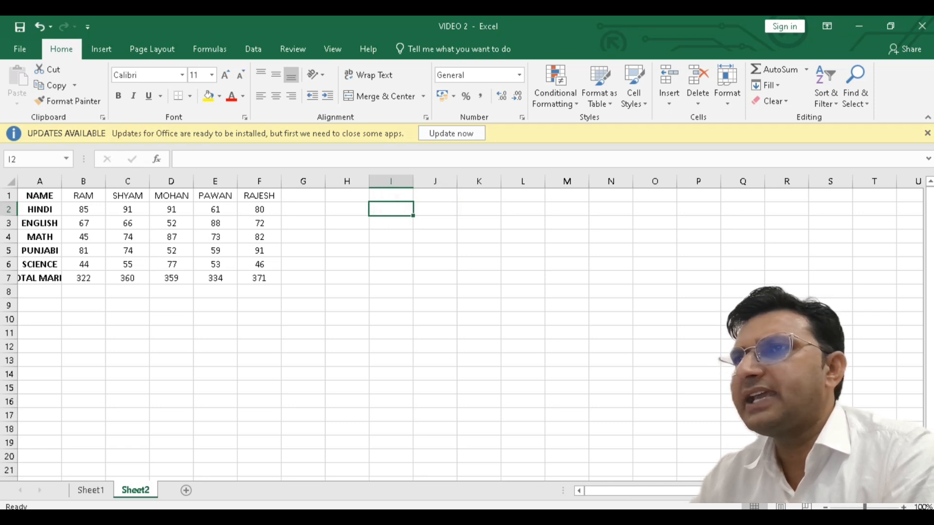
{"action": "left_click", "coordinate": [474, 209]}
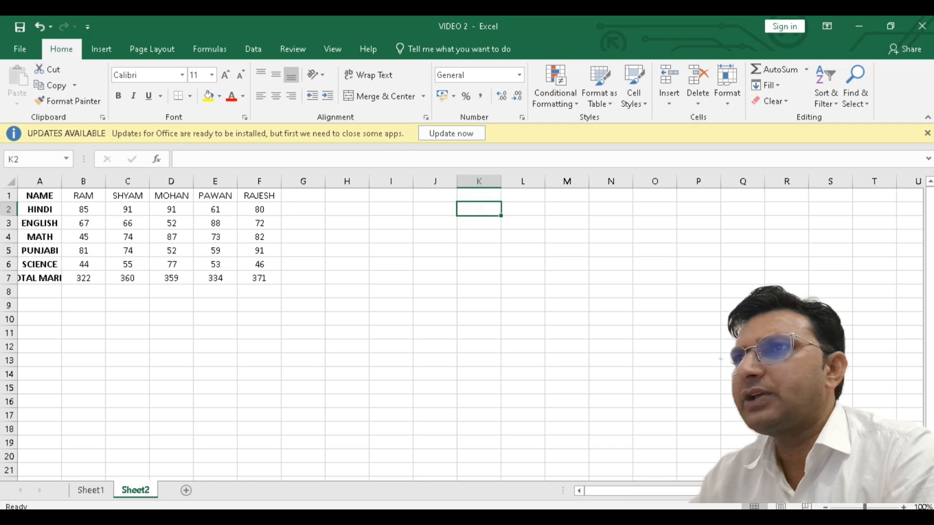
{"action": "left_click", "coordinate": [528, 211]}
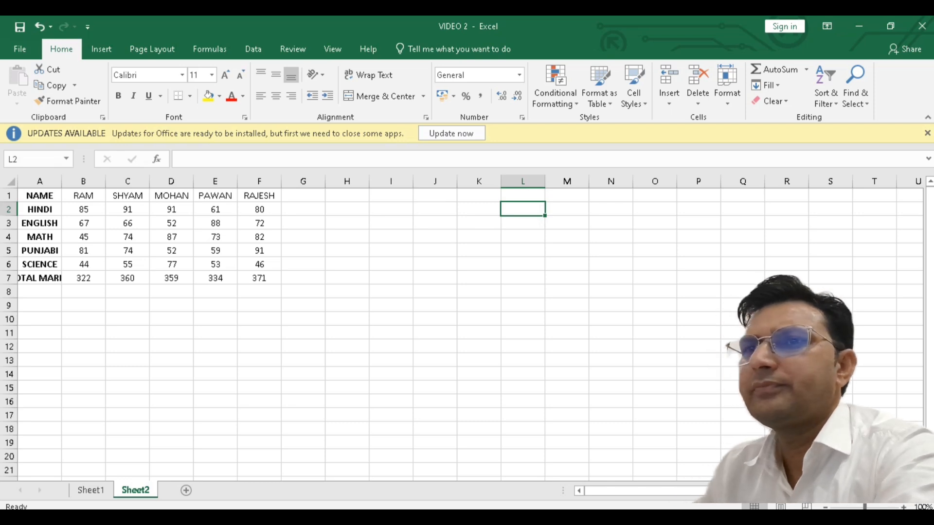
{"action": "type", "text": "To"}
{"action": "key", "text": "BackSpace"}
{"action": "key", "text": "BackSpace"}
{"action": "type", "text": "Total"}
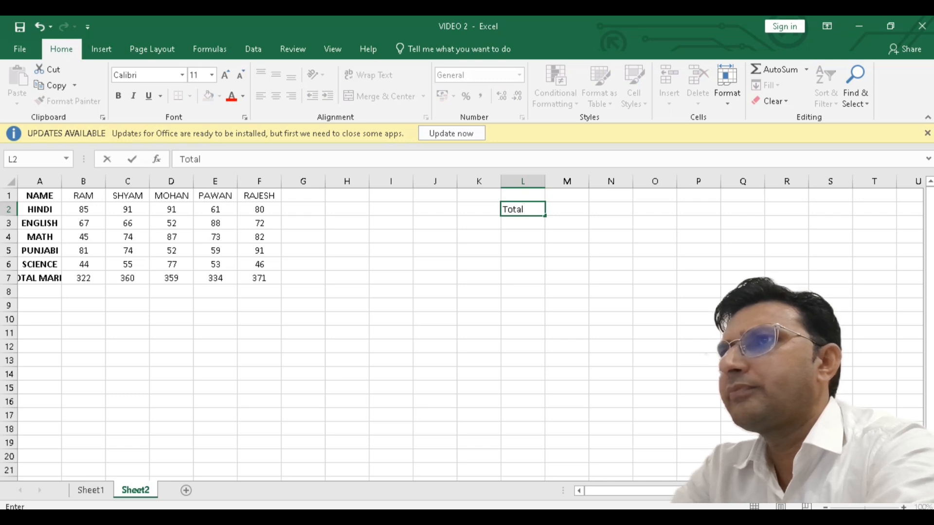
{"action": "type", "text": " Marks"}
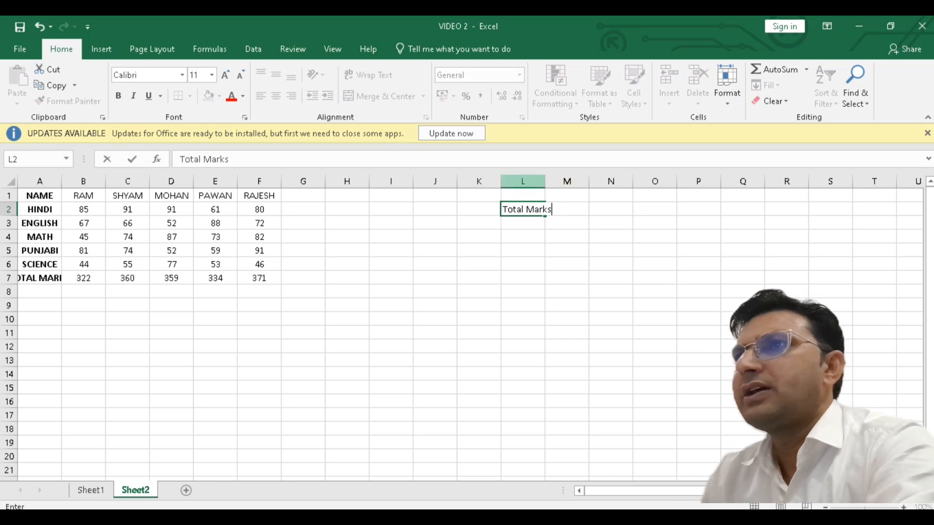
{"action": "left_click", "coordinate": [522, 181]}
{"action": "double_click", "coordinate": [545, 181]}
Enter the header "Name" in K2 and make both headers in K2:L2 bold
{"action": "left_click", "coordinate": [475, 212]}
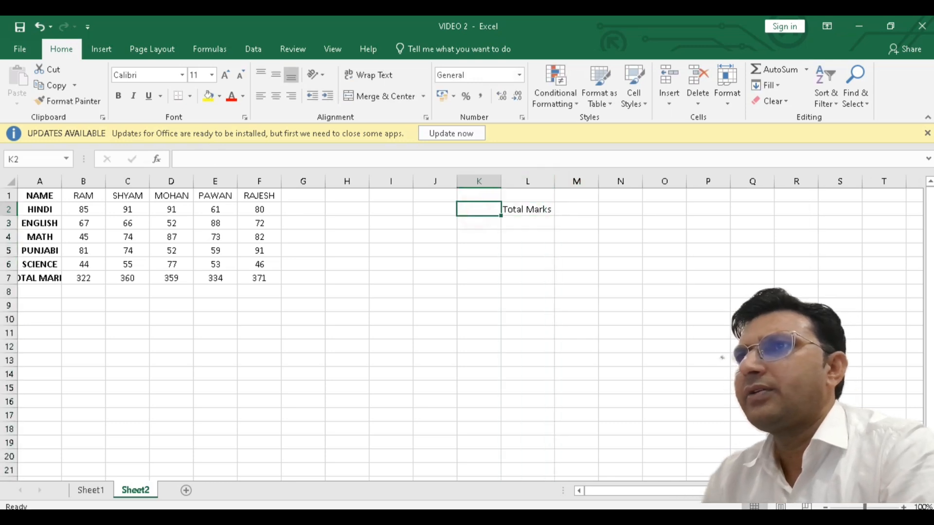
{"action": "type", "text": "M"}
{"action": "key", "text": "BackSpace"}
{"action": "type", "text": "Name"}
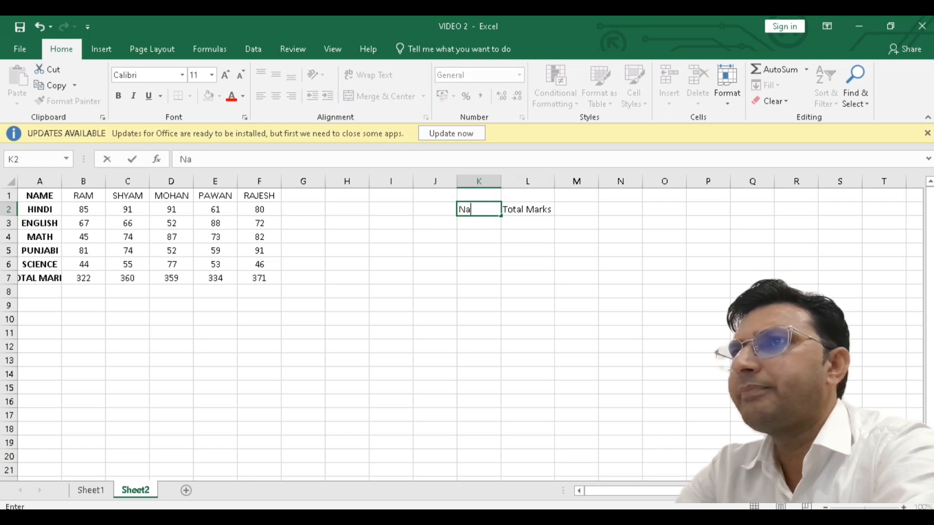
{"action": "left_click", "coordinate": [504, 232]}
{"action": "left_click_drag", "start_coordinate": [473, 213], "coordinate": [524, 211]}
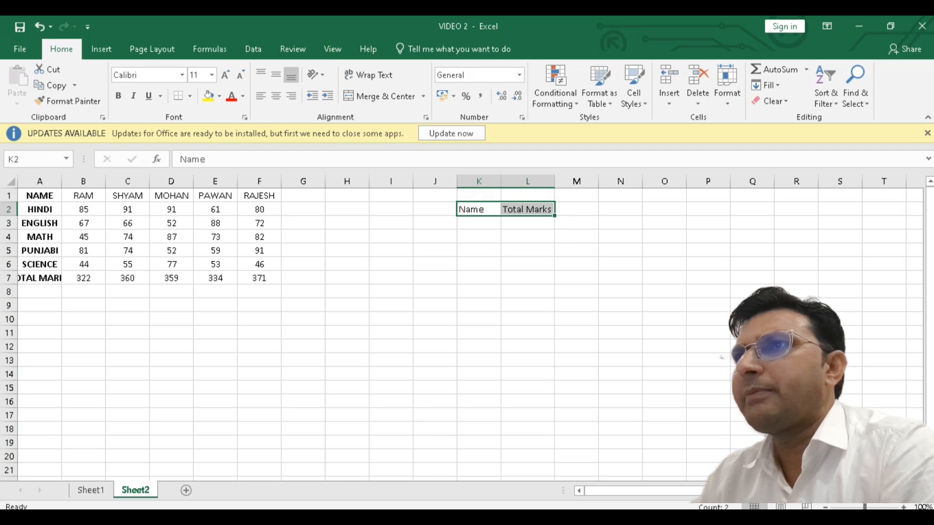
{"action": "key", "text": "ctrl+b"}
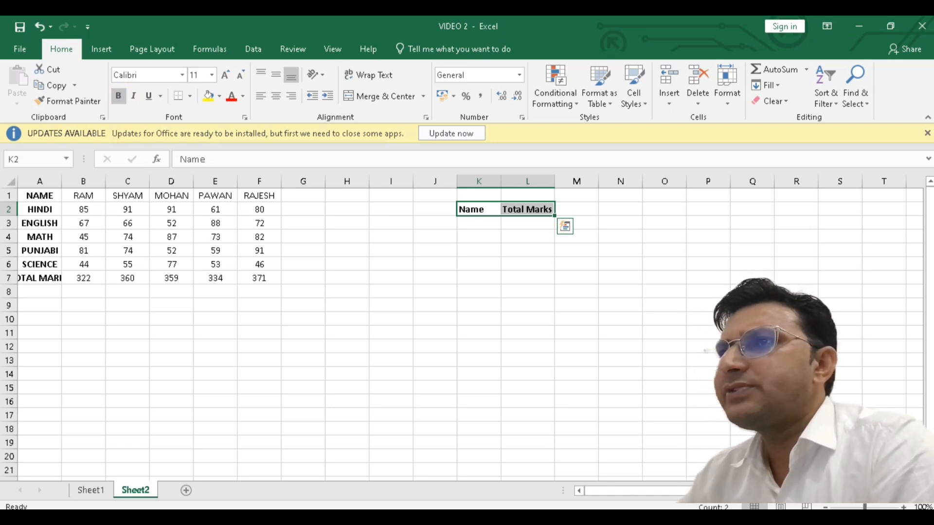
{"action": "left_click", "coordinate": [535, 291]}
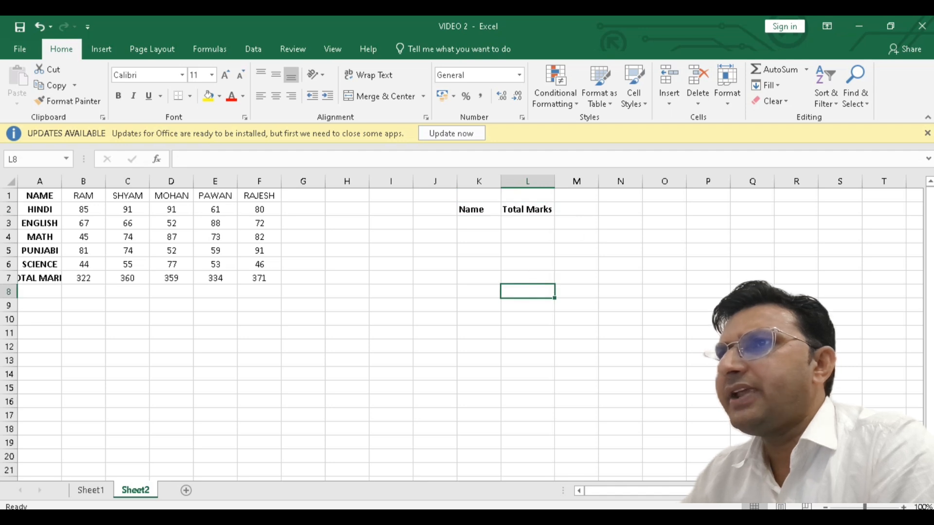
Enter the formula =HLOOKUP(K3,A1:F7,7,0) in L3 to look up a student's total marks by name
{"action": "left_click", "coordinate": [521, 222]}
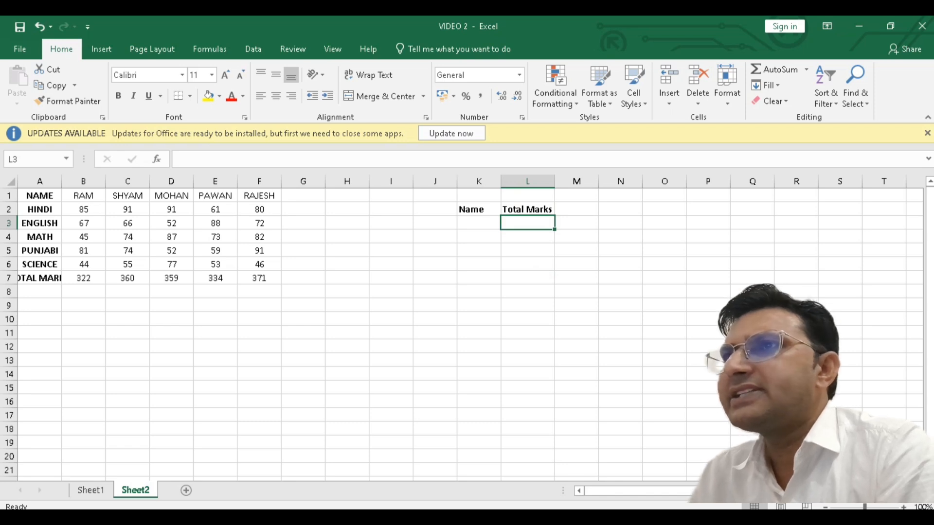
{"action": "left_click", "coordinate": [477, 209]}
{"action": "left_click", "coordinate": [477, 225]}
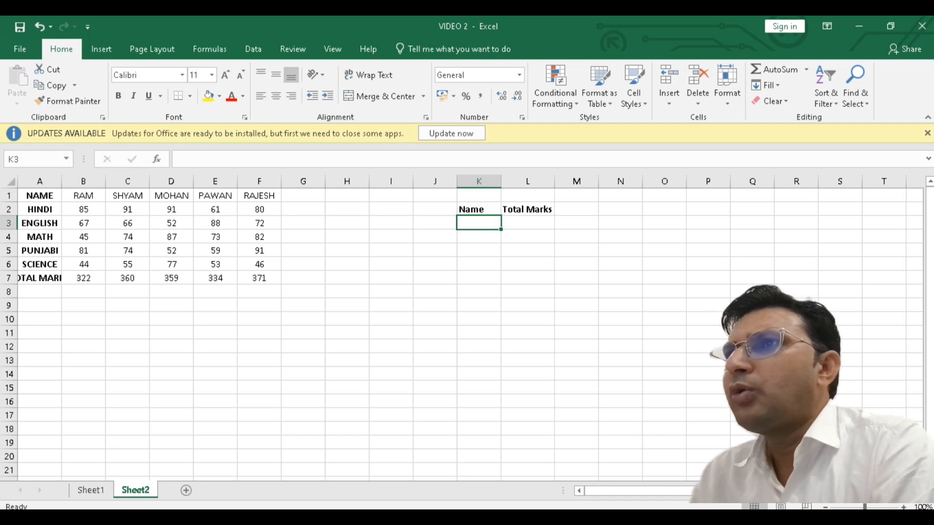
{"action": "left_click", "coordinate": [533, 225]}
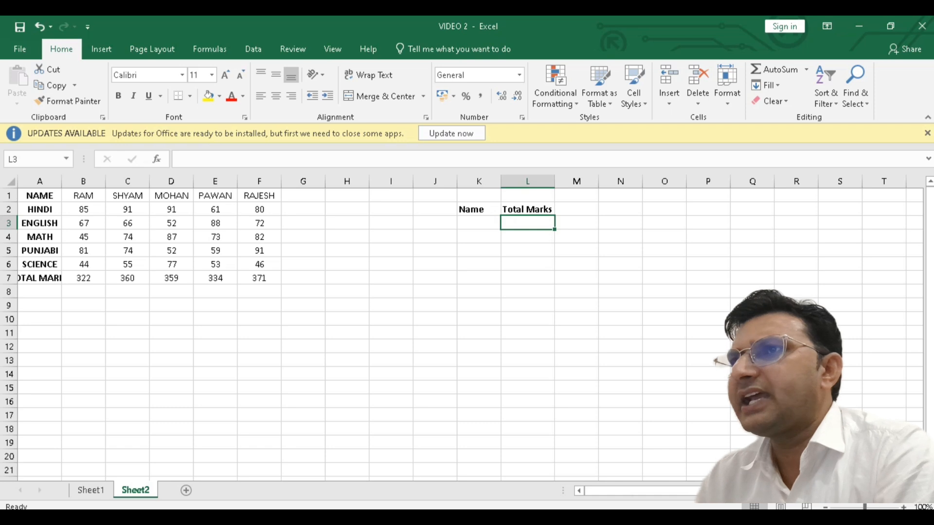
{"action": "type", "text": "="}
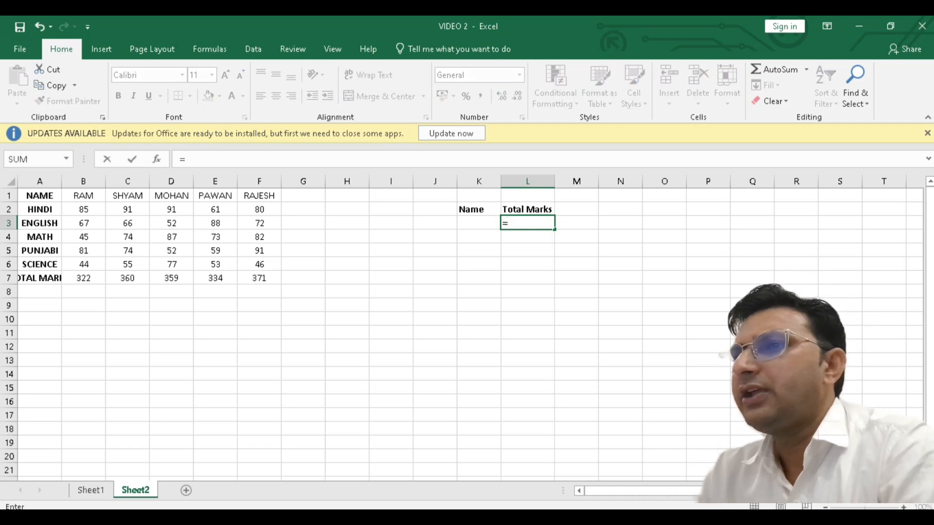
{"action": "type", "text": "hlookup"}
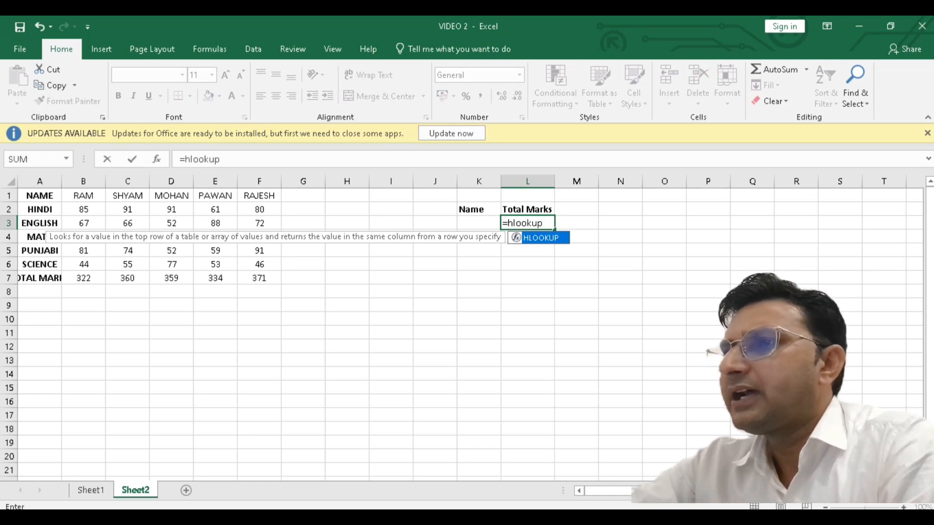
{"action": "type", "text": "("}
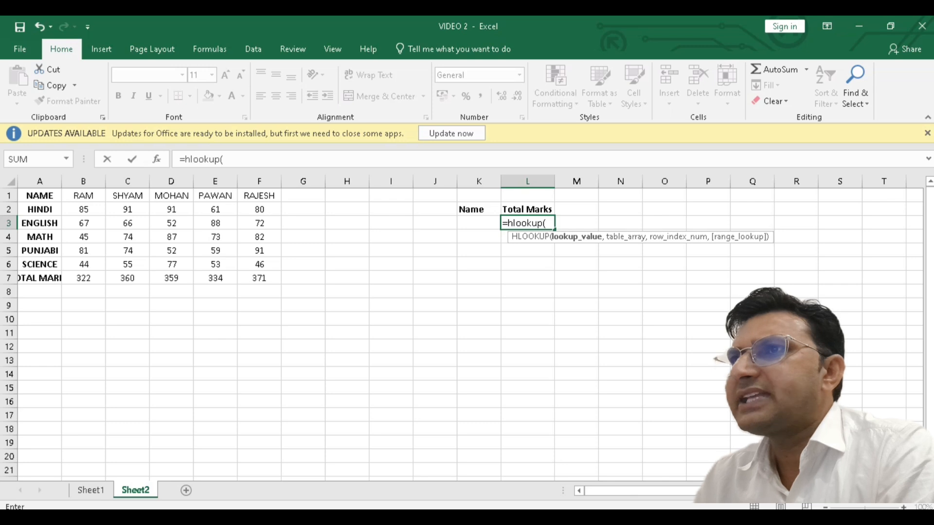
{"action": "left_click", "coordinate": [477, 222]}
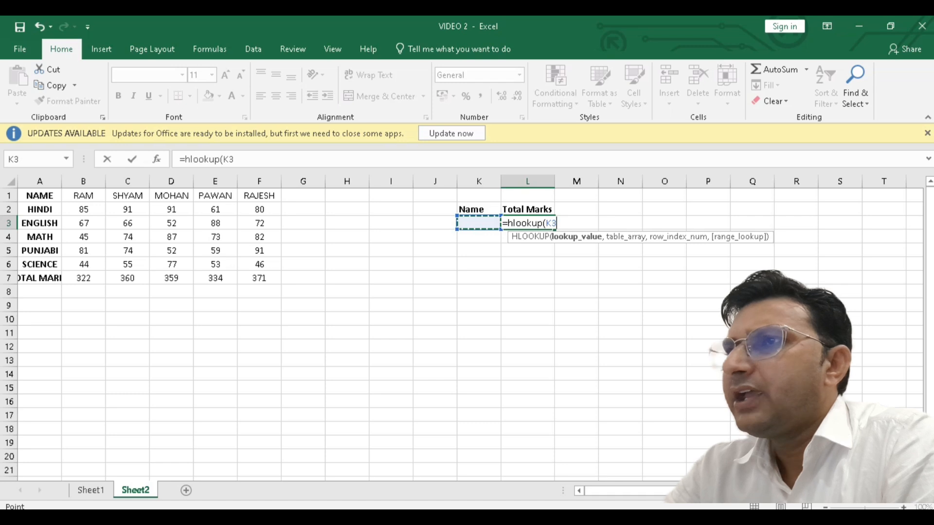
{"action": "type", "text": ","}
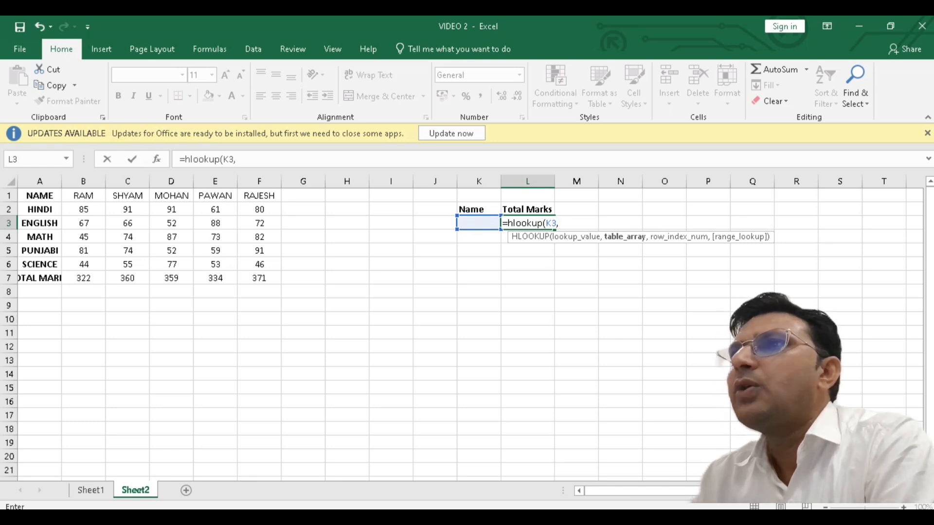
{"action": "left_click_drag", "start_coordinate": [30, 196], "coordinate": [277, 283]}
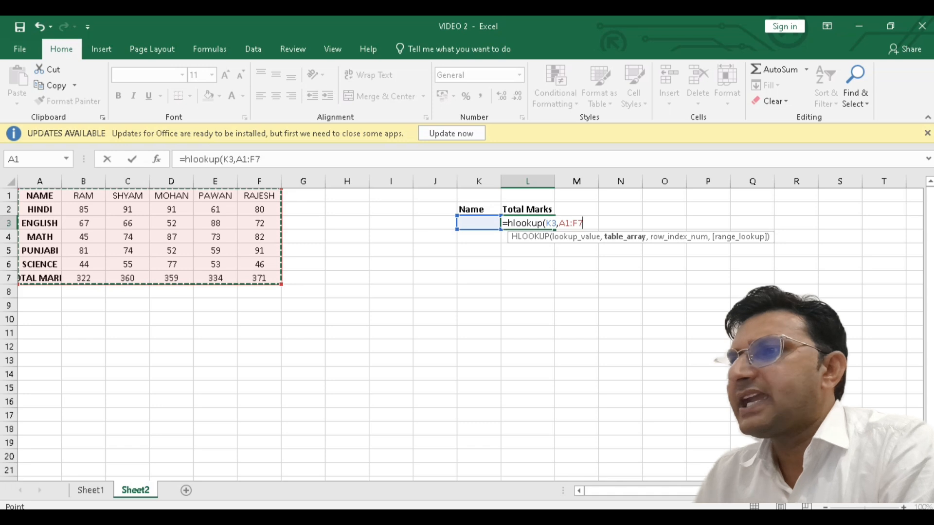
{"action": "type", "text": ",7"}
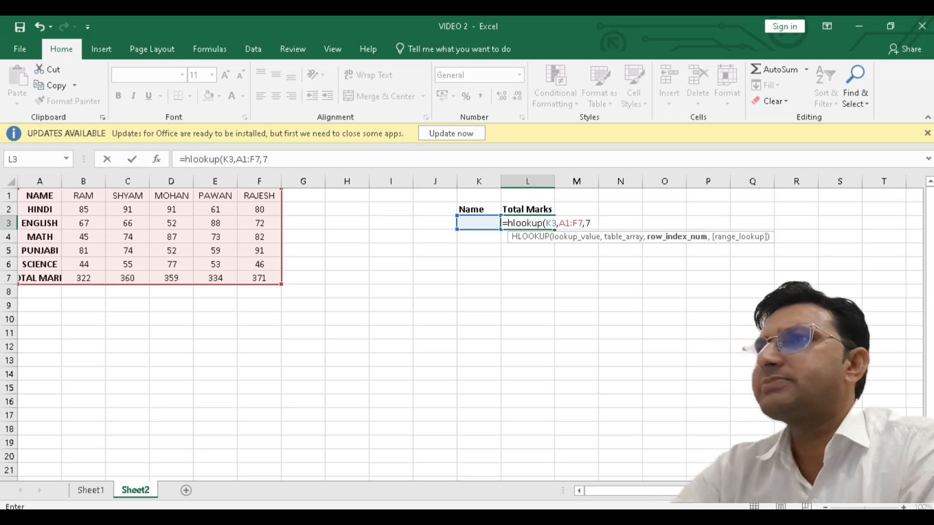
{"action": "type", "text": ","}
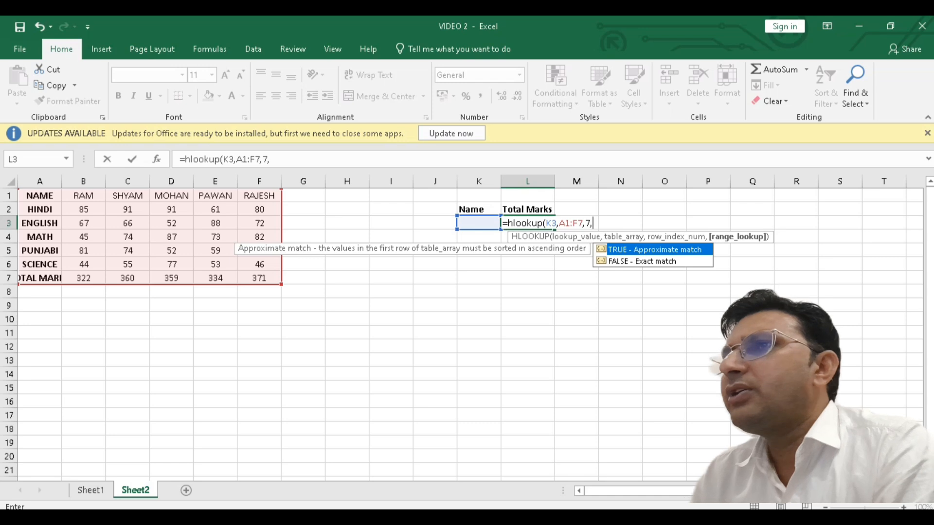
{"action": "type", "text": "0"}
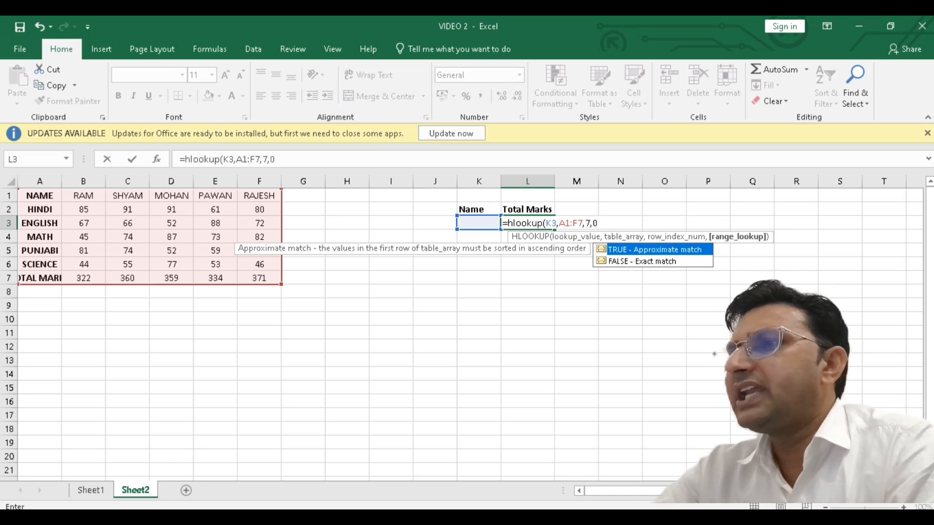
{"action": "type", "text": ")"}
{"action": "key", "text": "Return"}
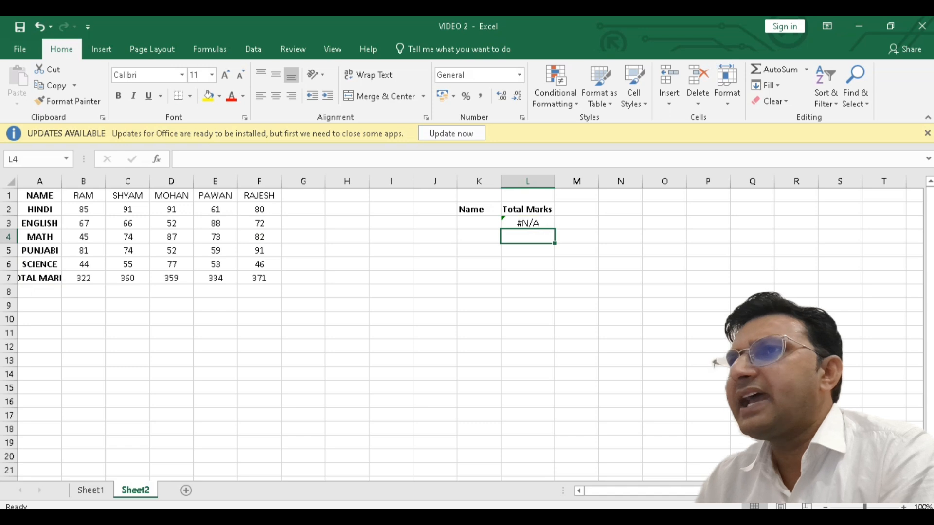
Test the lookup by entering the first student's name in K3, replacing it with the last student's name
{"action": "left_click", "coordinate": [477, 222]}
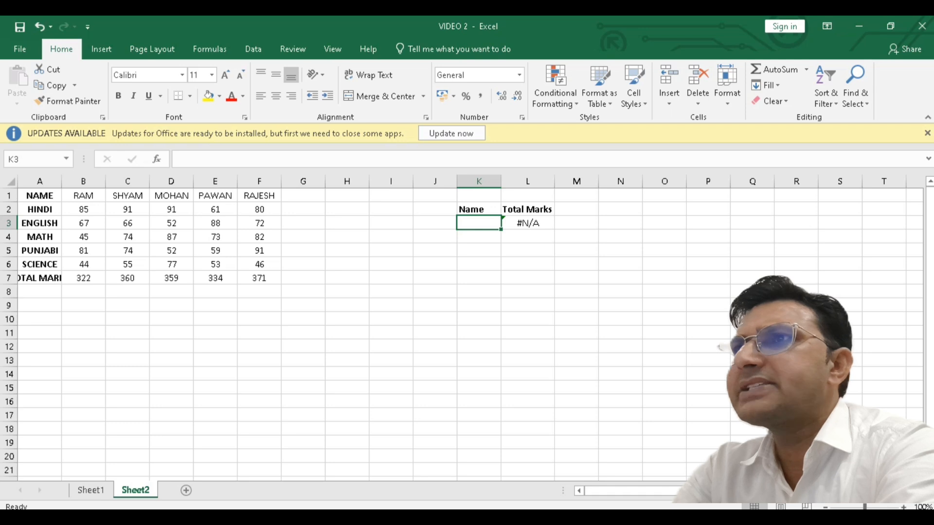
{"action": "type", "text": "ram"}
{"action": "key", "text": "Return"}
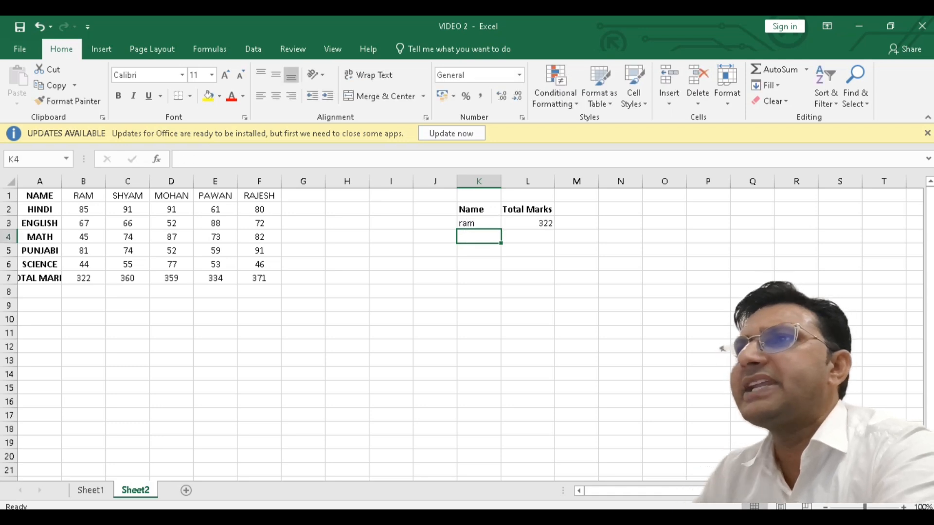
{"action": "key", "text": "Up"}
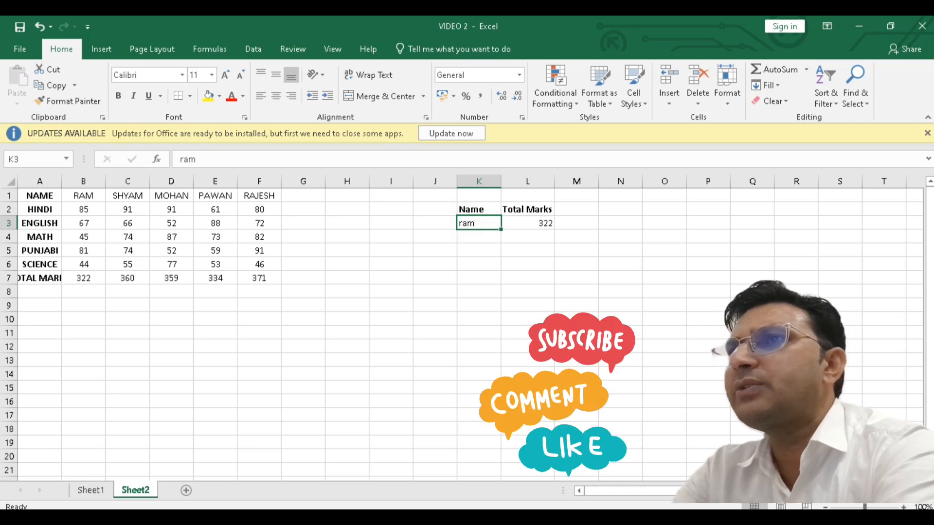
{"action": "type", "text": "rajesh"}
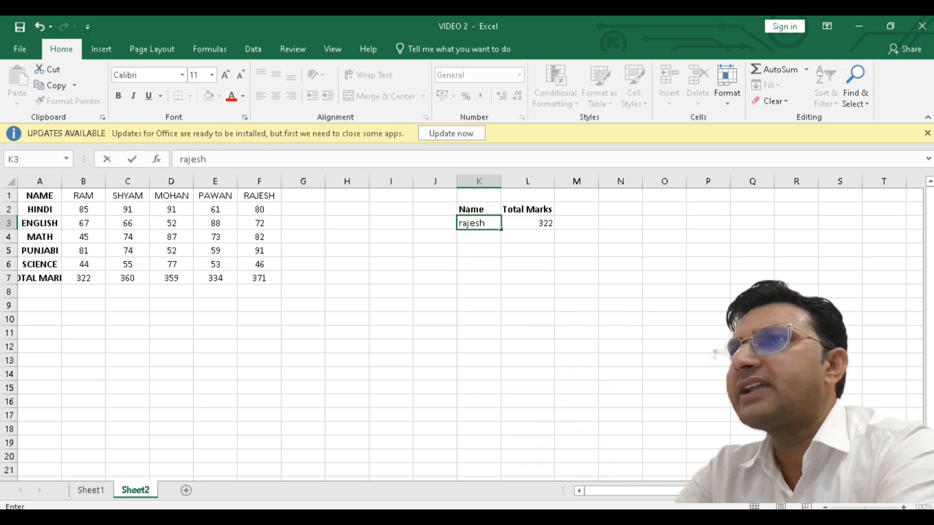
{"action": "key", "text": "Return"}
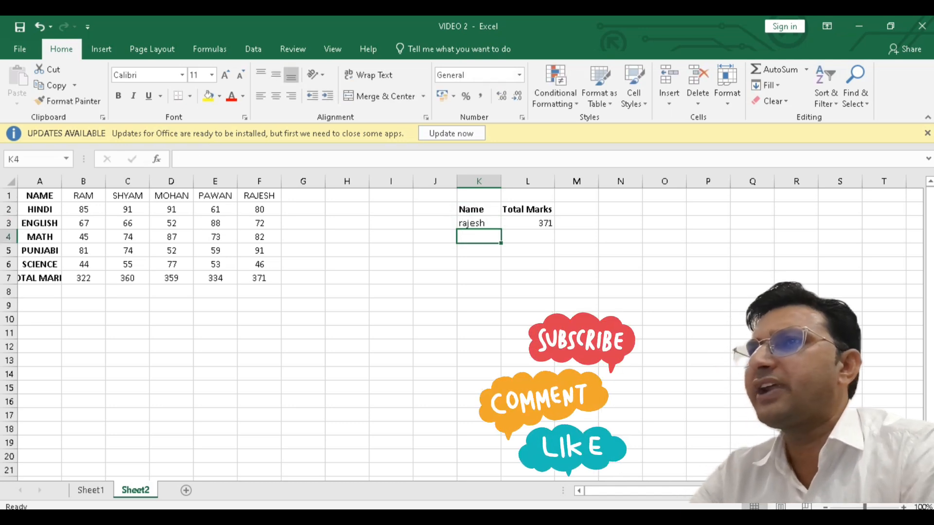